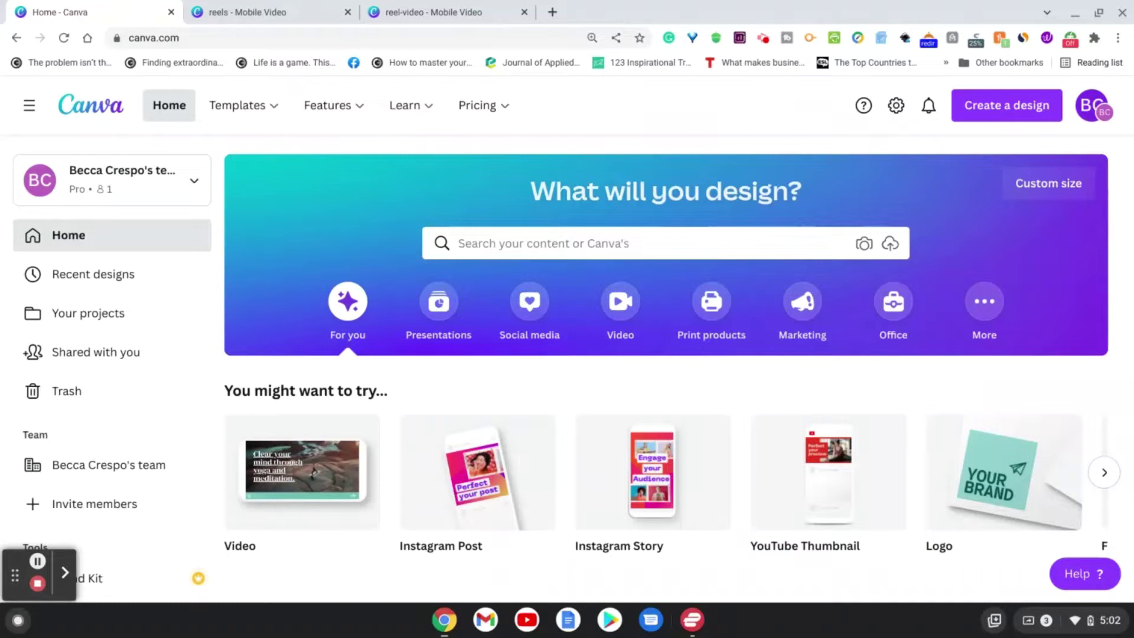
Step: Bring up the three-page 'reels' mobile video design in the editor
{"action": "left_click", "coordinate": [479, 242]}
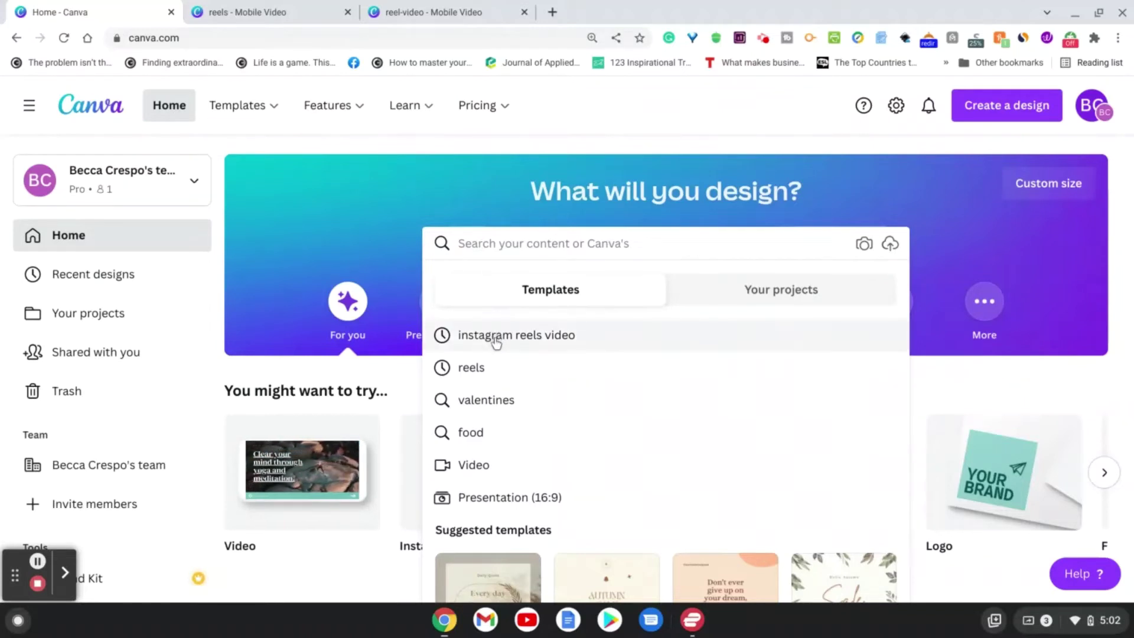
{"action": "left_click", "coordinate": [511, 139]}
Step: Play the reels preview through to its closing 'If you liked this…' page
{"action": "left_click", "coordinate": [251, 12]}
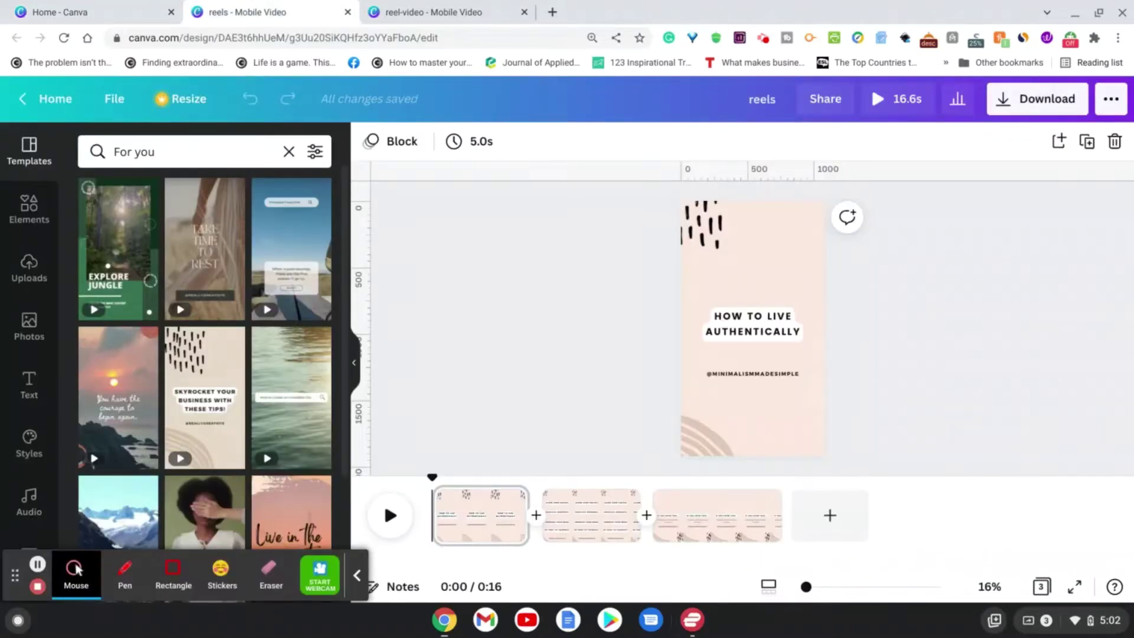
{"action": "mouse_move", "coordinate": [218, 354]}
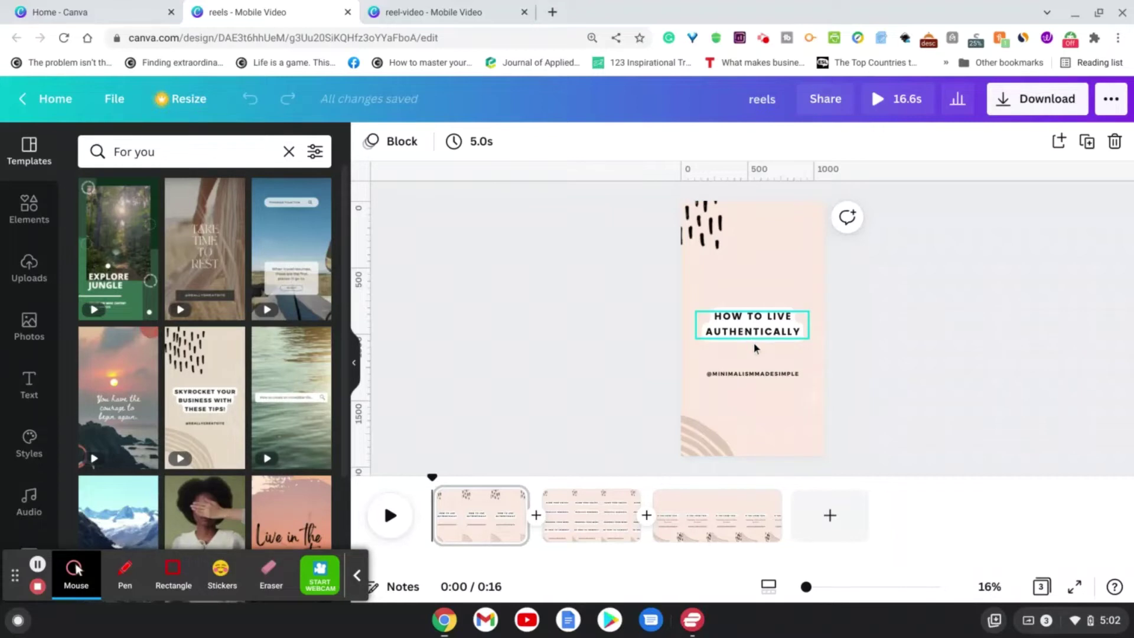
{"action": "left_click", "coordinate": [391, 518]}
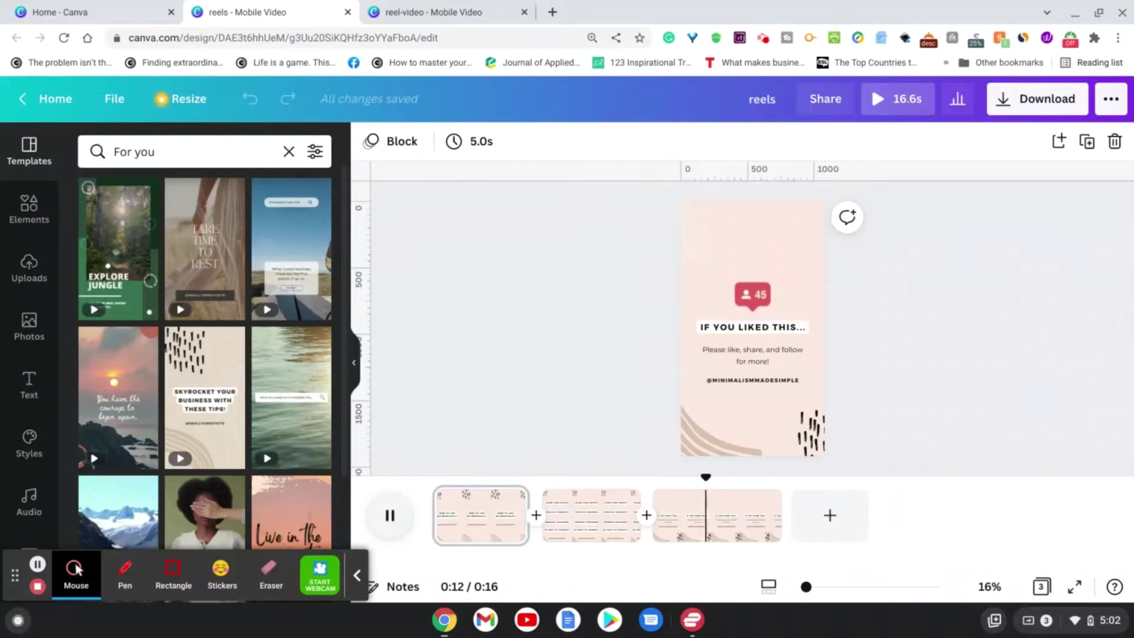
Step: Trim the reel's first page to 4.5 seconds, bringing the total to 16.1s
{"action": "left_click", "coordinate": [390, 515]}
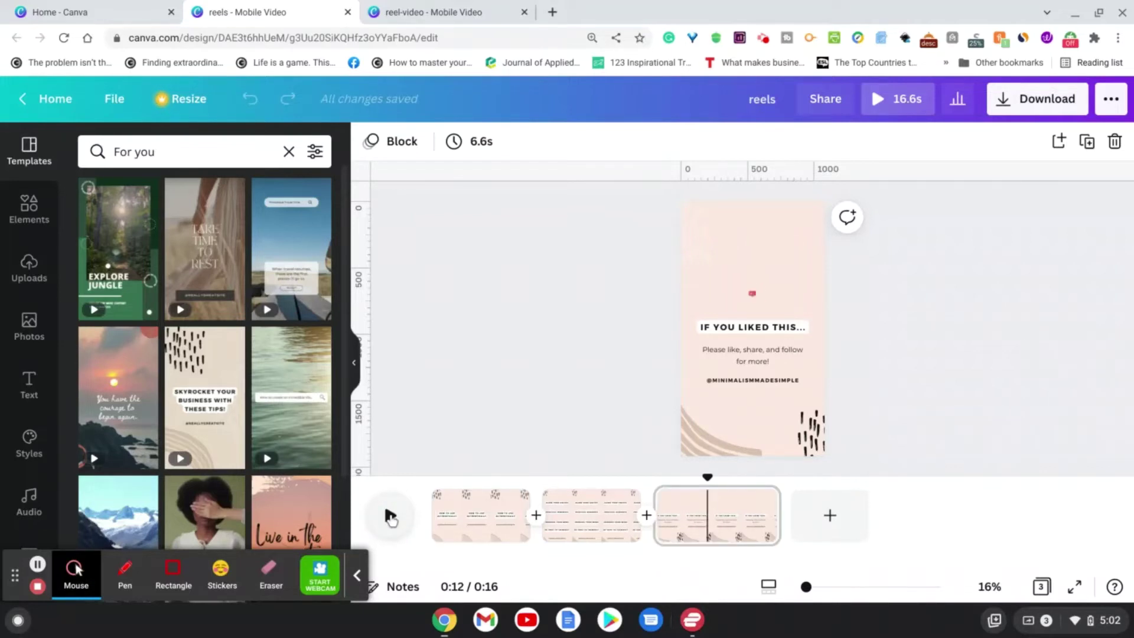
{"action": "mouse_move", "coordinate": [220, 388]}
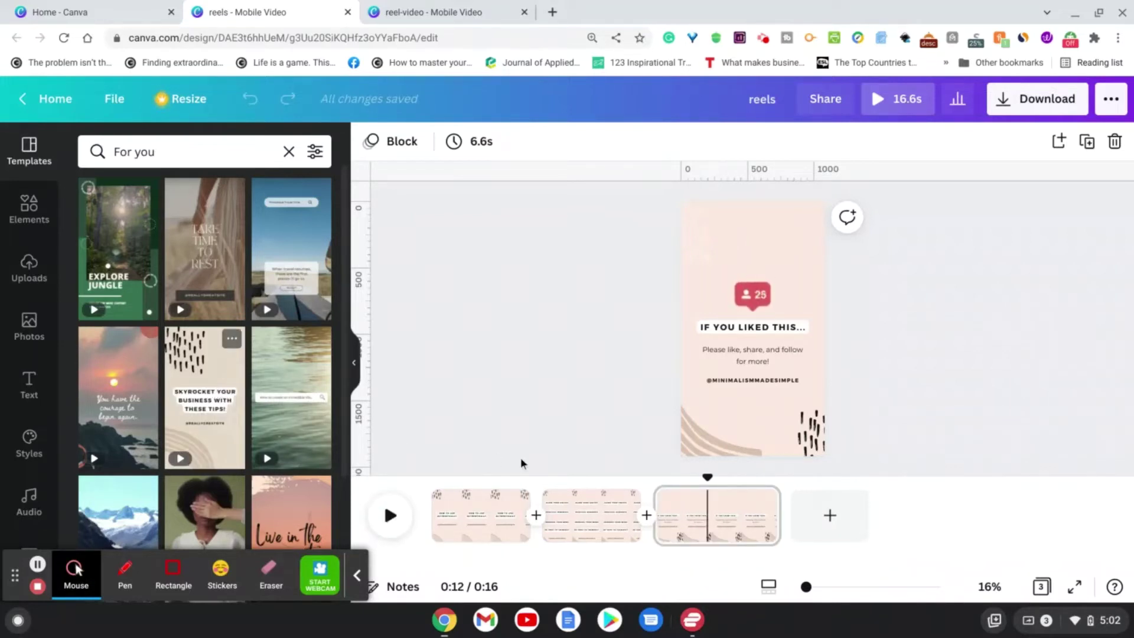
{"action": "mouse_move", "coordinate": [503, 499]}
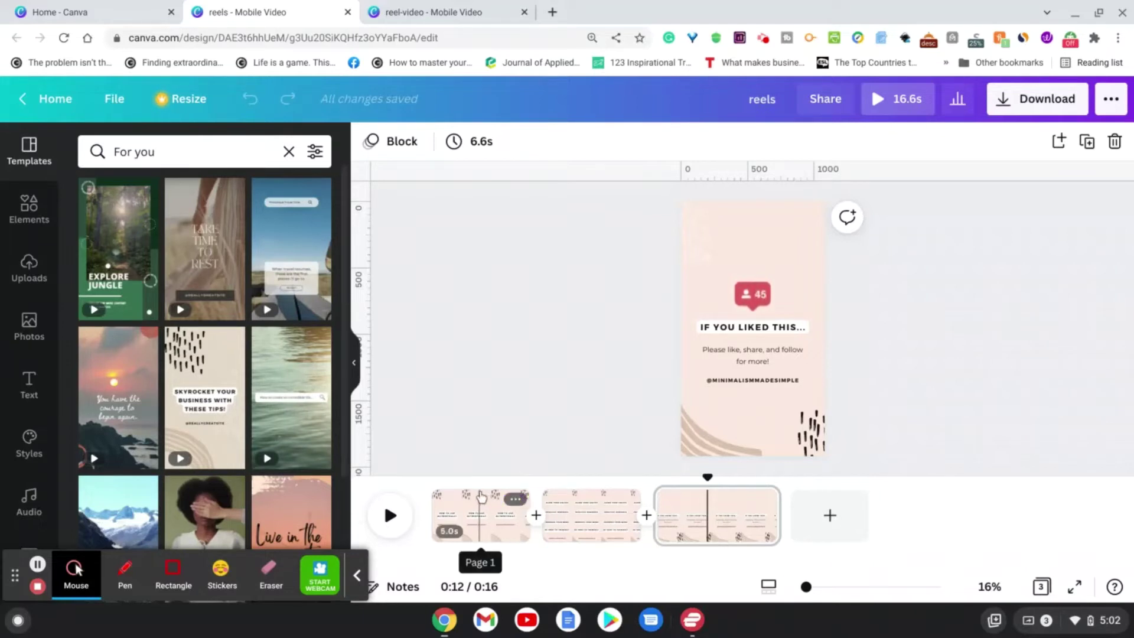
{"action": "left_click", "coordinate": [470, 496]}
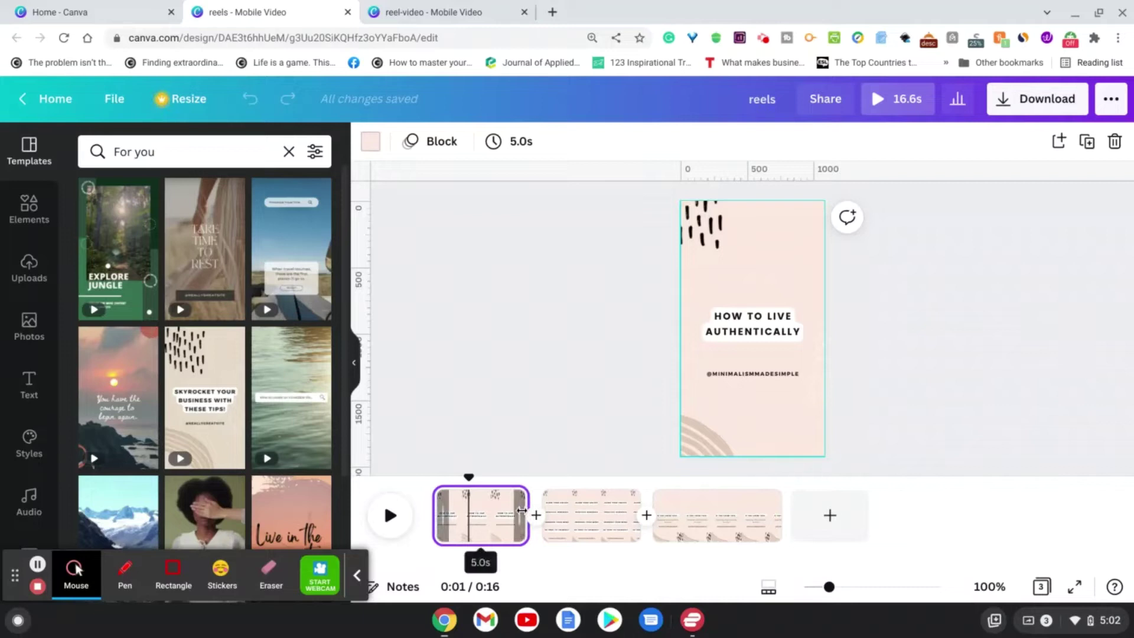
{"action": "mouse_move", "coordinate": [521, 510]}
{"action": "left_mouse_down"}
{"action": "mouse_move", "coordinate": [497, 513]}
{"action": "mouse_move", "coordinate": [513, 511]}
{"action": "left_mouse_up"}
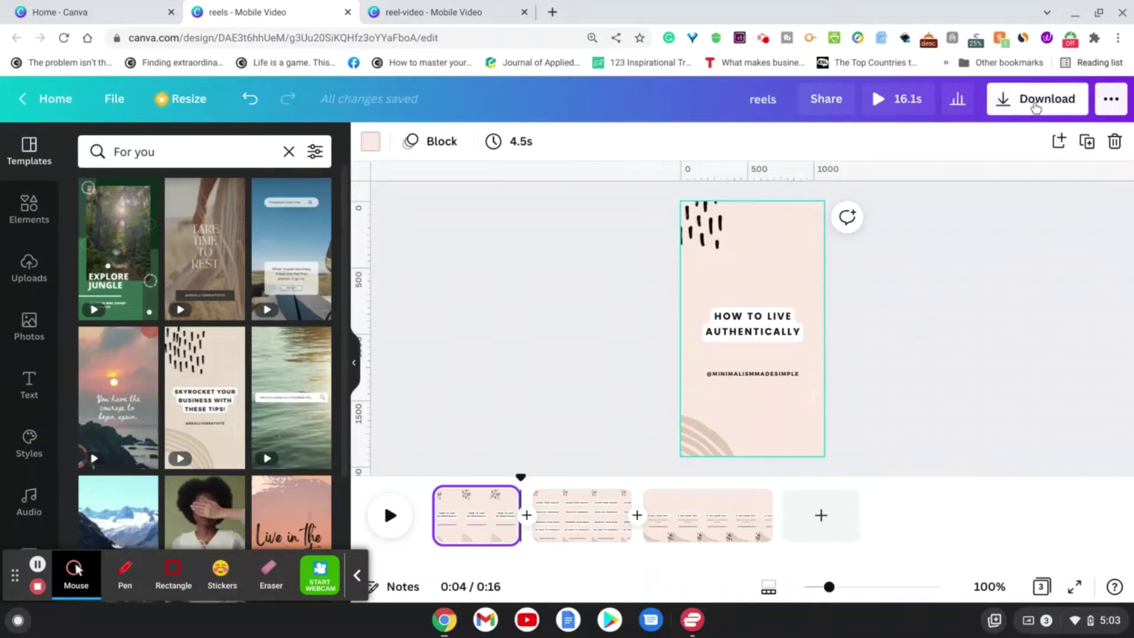
Step: Download all three pages of the reel as an MP4 video
{"action": "left_click", "coordinate": [1035, 100]}
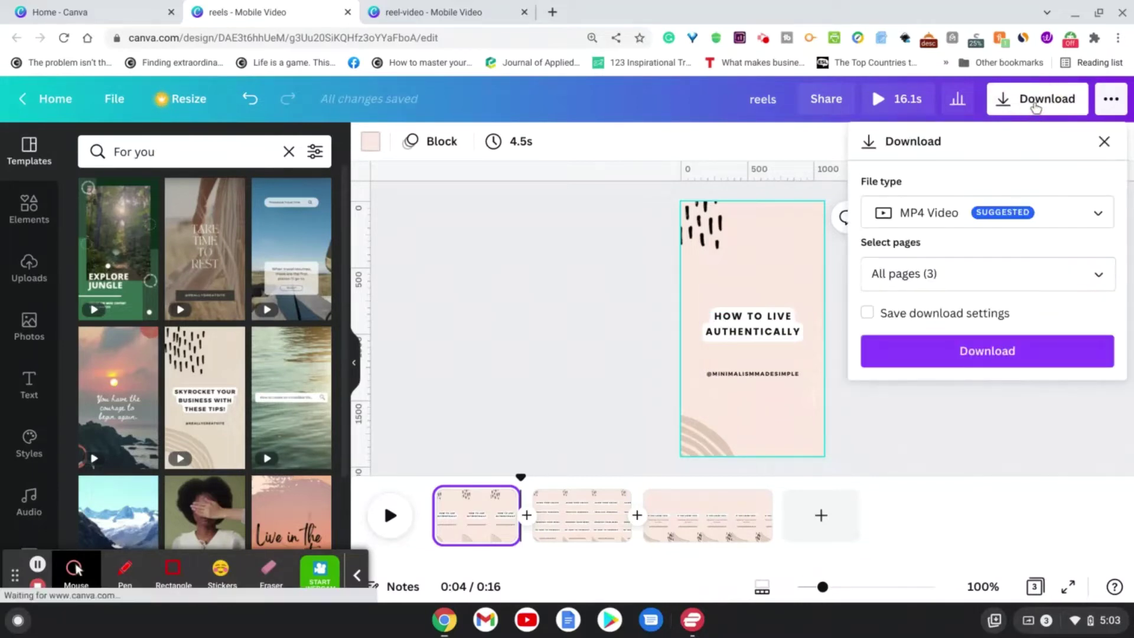
{"action": "left_click", "coordinate": [1030, 418]}
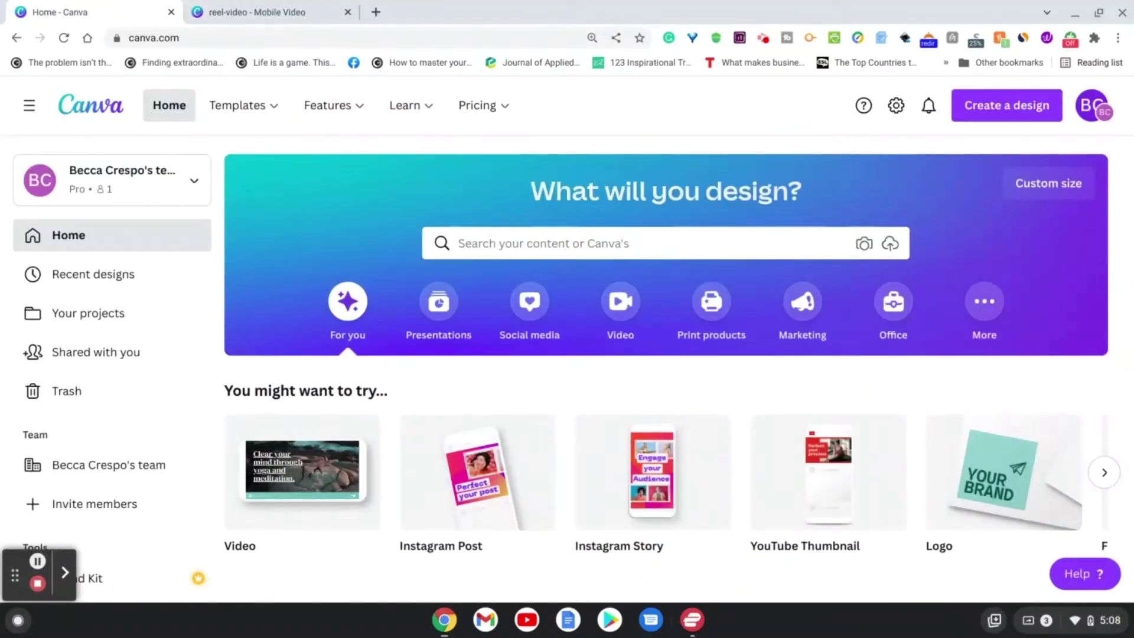
Step: Switch to the six-page, 15-second 'reel-video' design and play its animated preview
{"action": "mouse_move", "coordinate": [615, 497]}
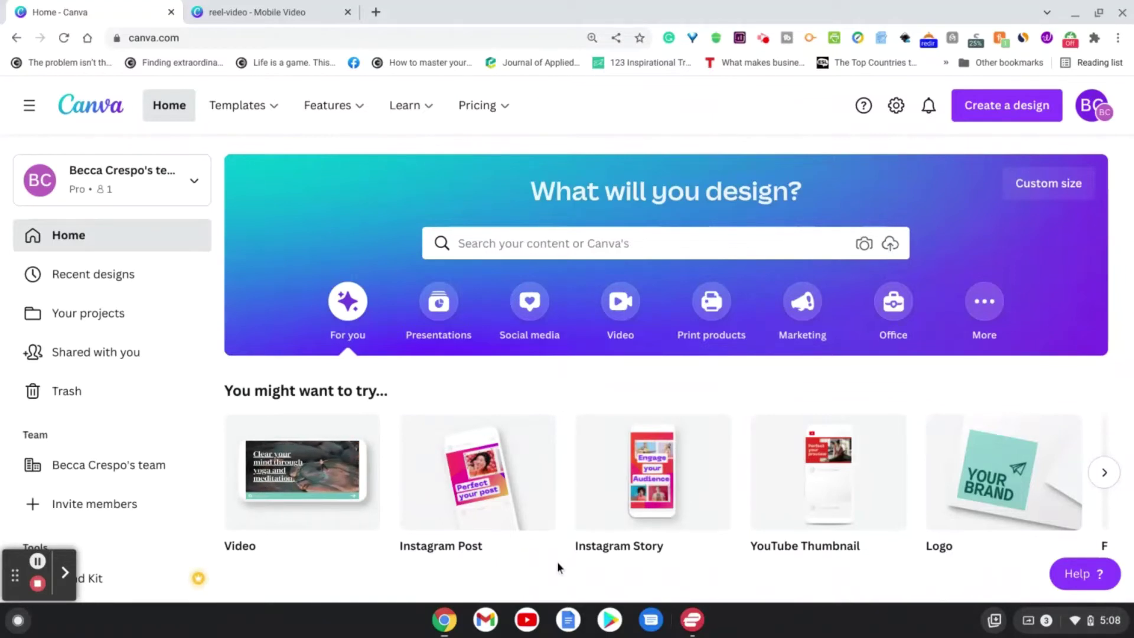
{"action": "left_click", "coordinate": [295, 11]}
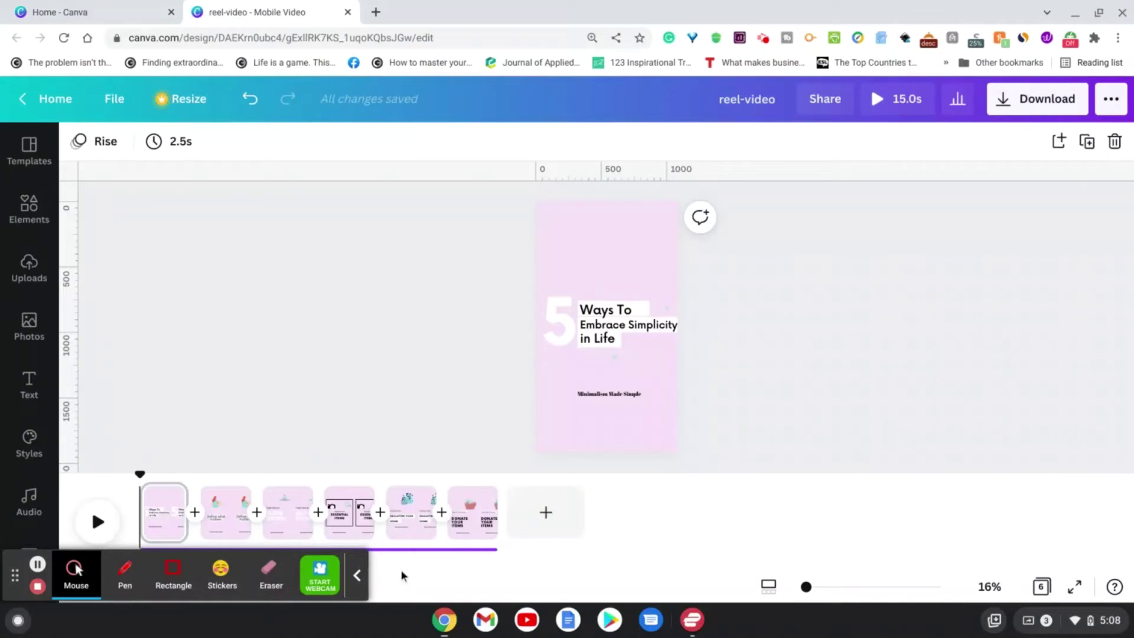
{"action": "left_click", "coordinate": [357, 574]}
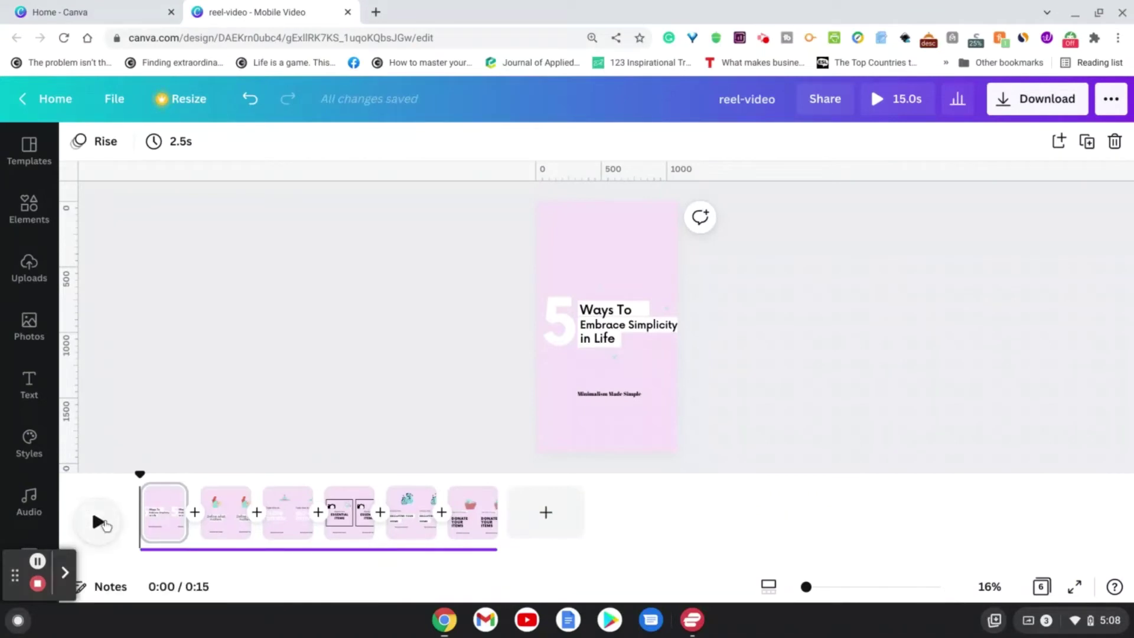
{"action": "left_click", "coordinate": [100, 522]}
Step: Show the Page Animations options for the first page's Rise animation
{"action": "left_click", "coordinate": [627, 240]}
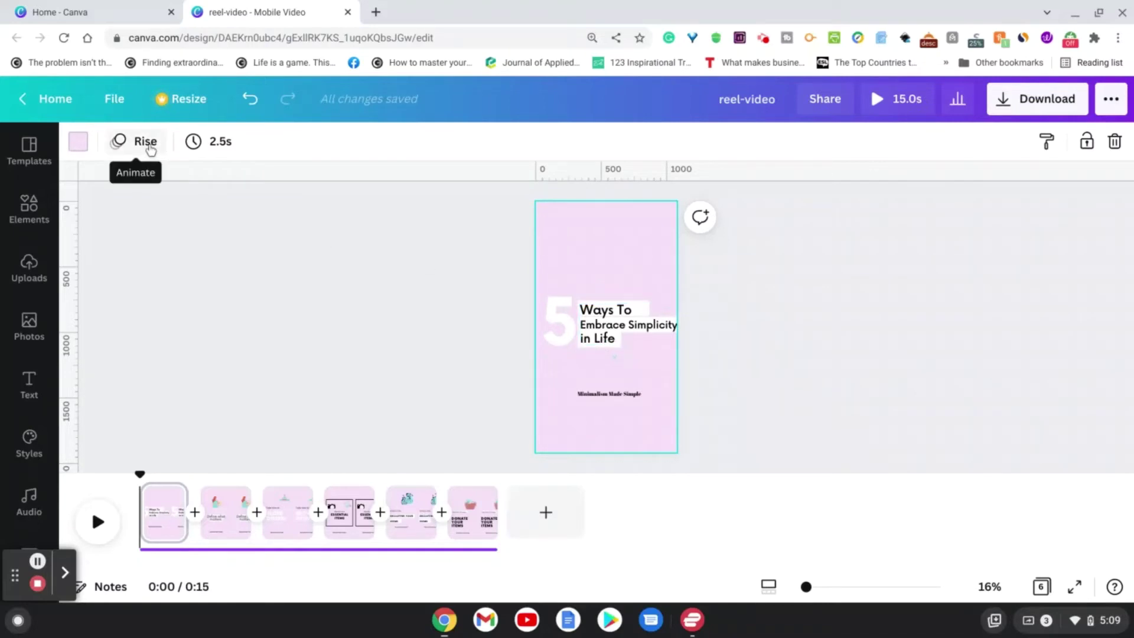
{"action": "left_click", "coordinate": [146, 143]}
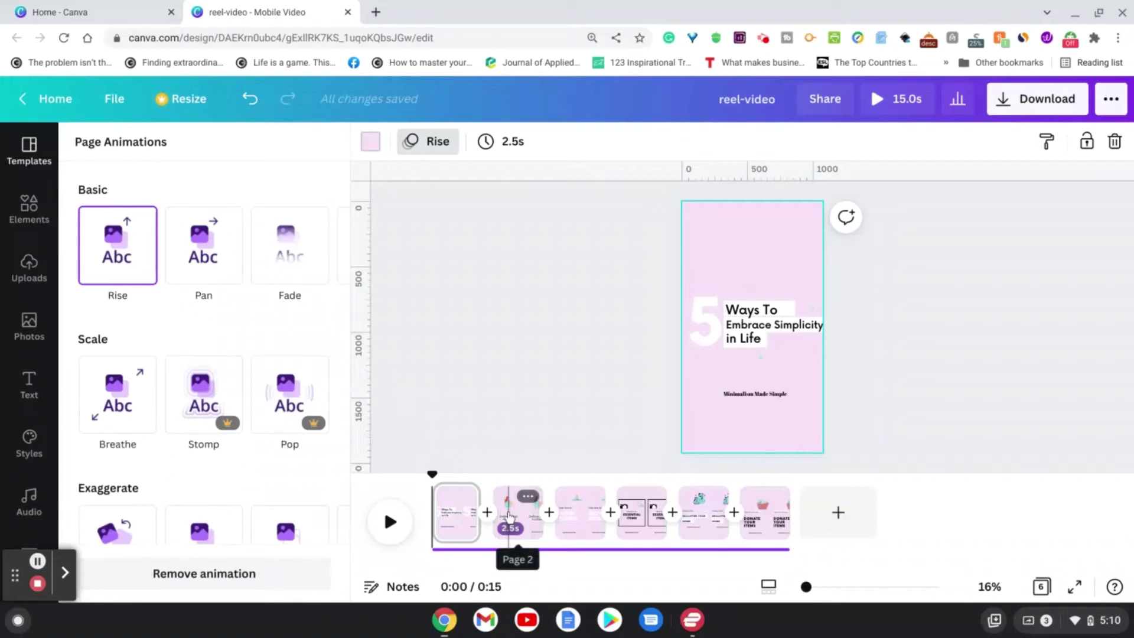
Step: Move to page 2, 'Define what matters', and open the Elements library
{"action": "left_click", "coordinate": [509, 516]}
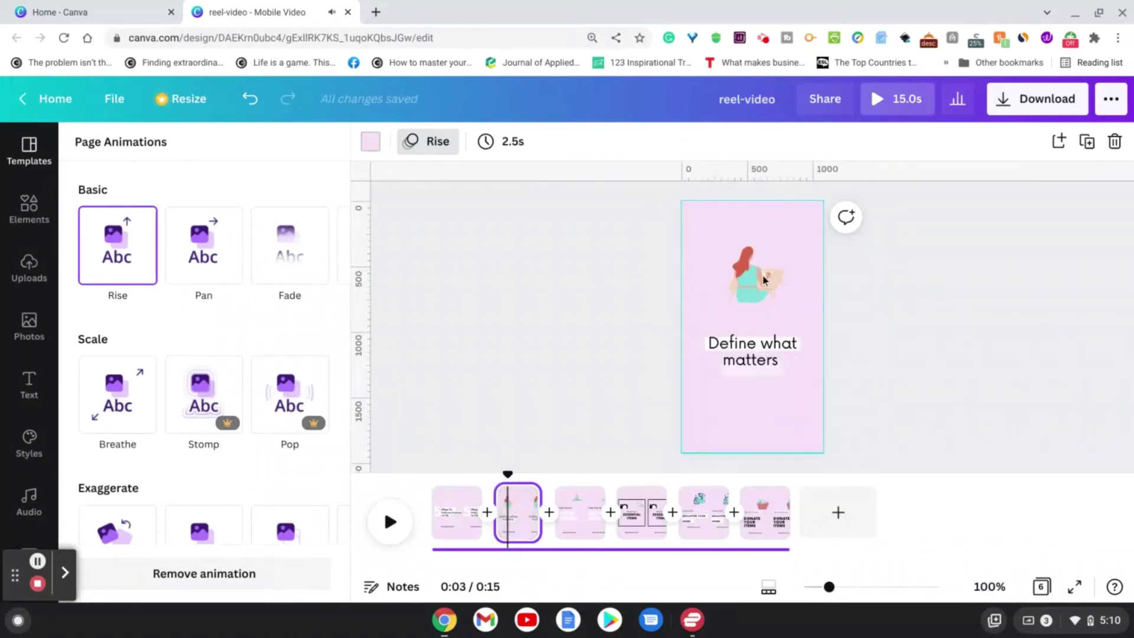
{"action": "left_click", "coordinate": [763, 280]}
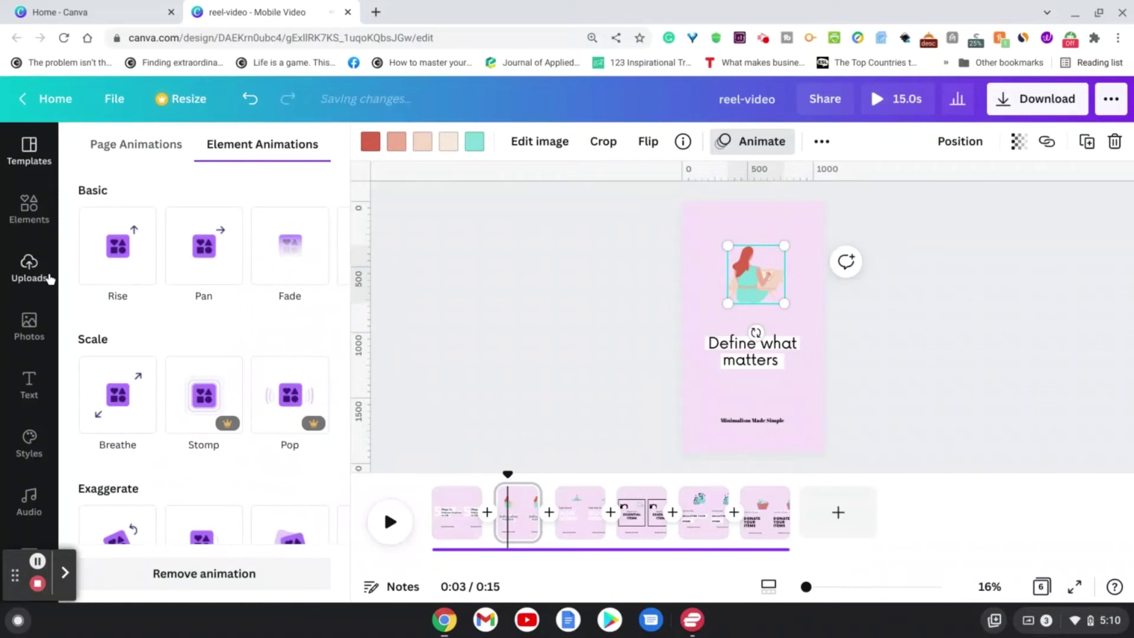
{"action": "left_click", "coordinate": [29, 227]}
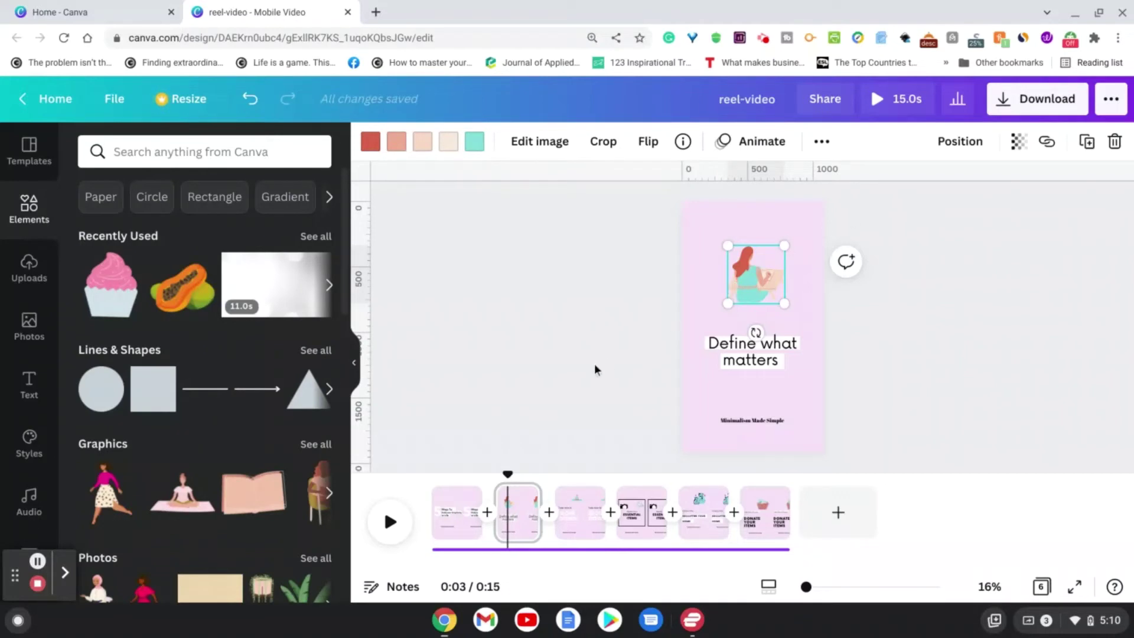
Step: Add a seventh page with a small desk lamp graphic near its bottom-left
{"action": "left_click", "coordinate": [840, 506]}
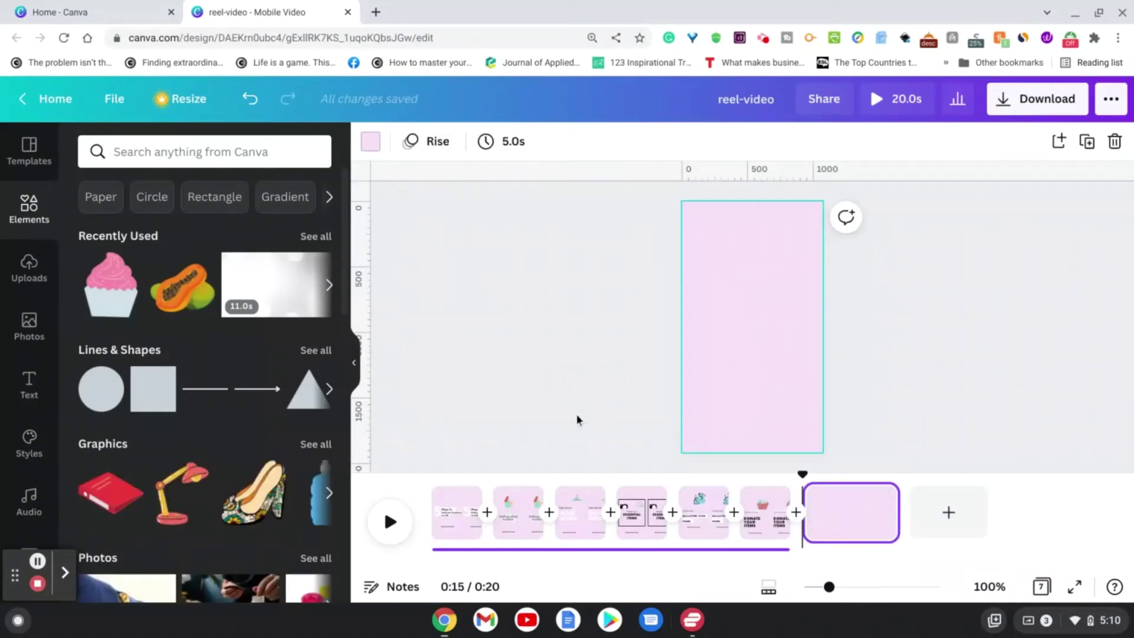
{"action": "left_click", "coordinate": [184, 485]}
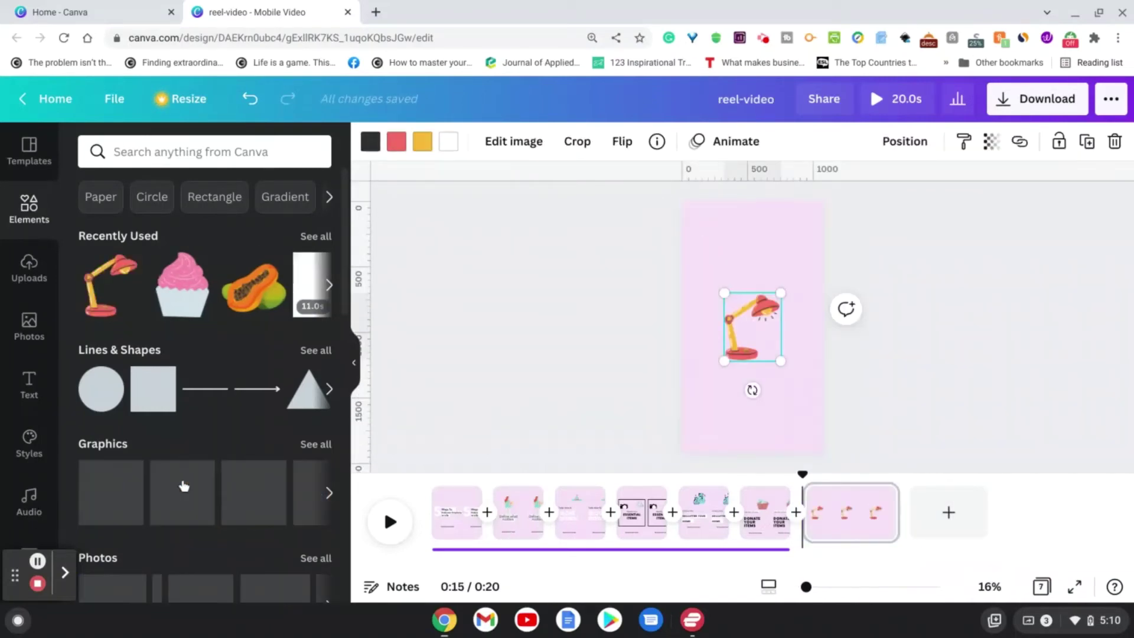
{"action": "left_click_drag", "start_coordinate": [780, 291], "coordinate": [715, 408]}
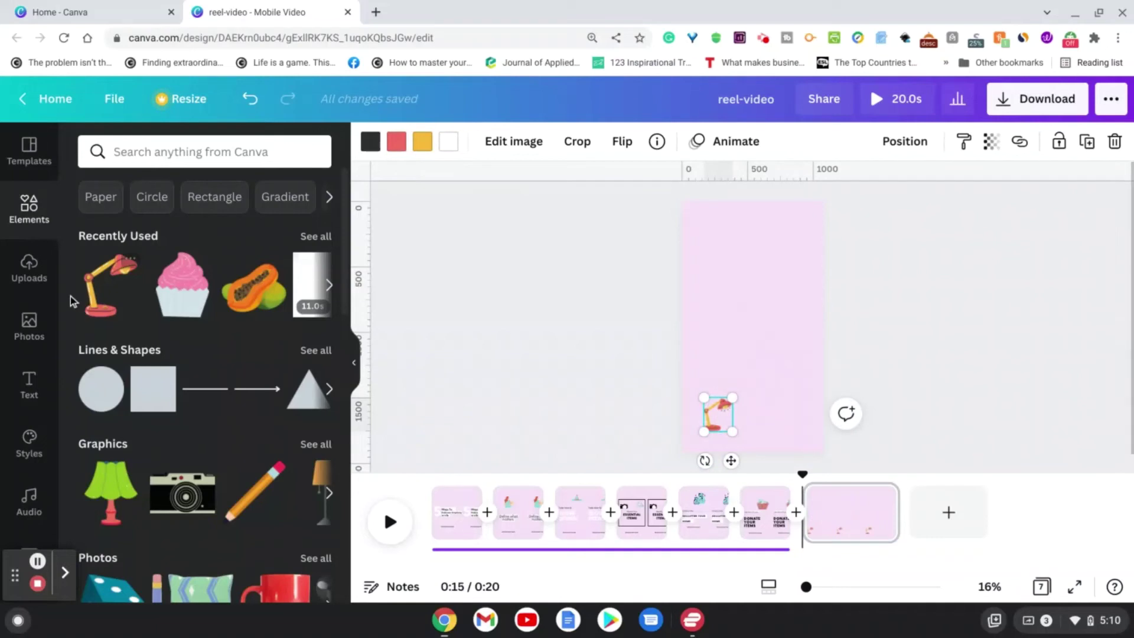
Step: Place the 'welcome little one!' text combination above the lamp on page seven
{"action": "left_click", "coordinate": [28, 381]}
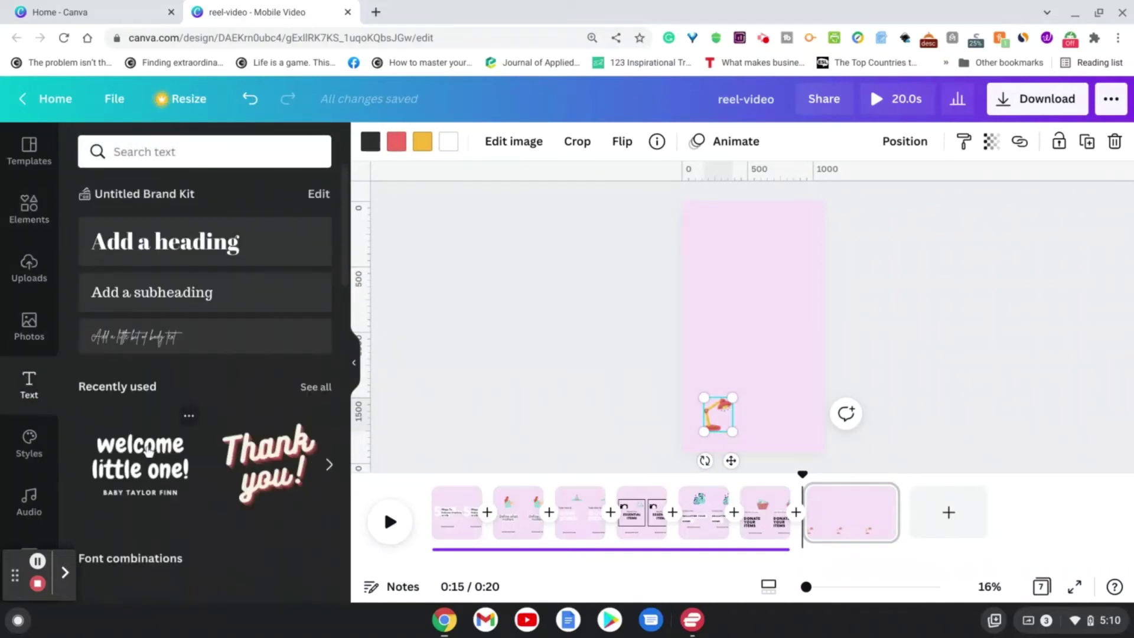
{"action": "left_click", "coordinate": [152, 458]}
{"action": "left_click", "coordinate": [882, 348]}
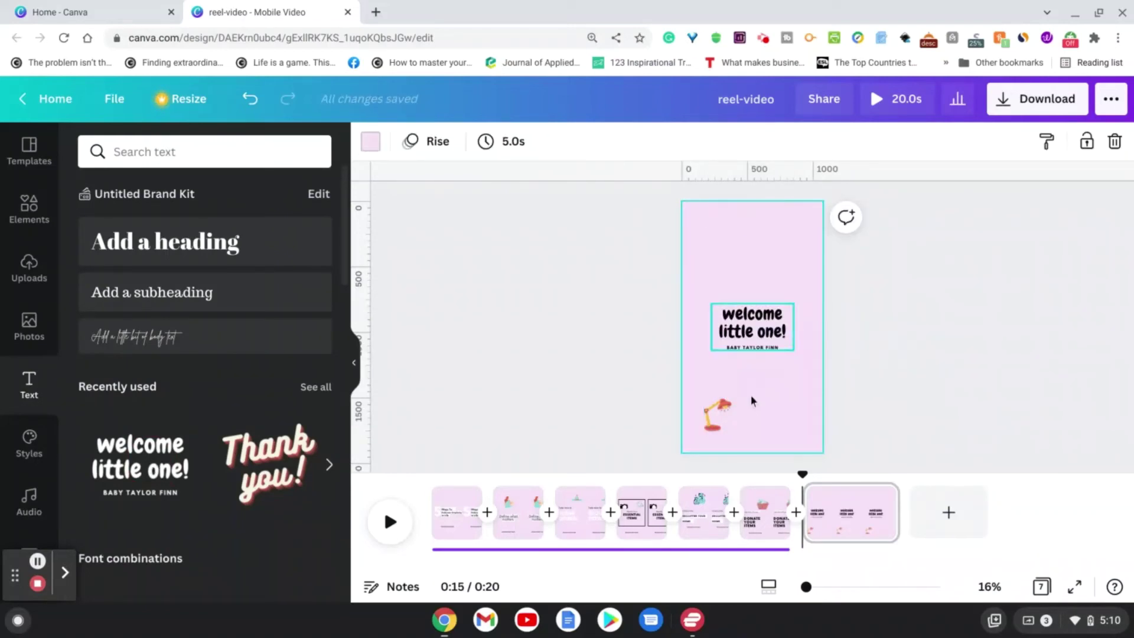
{"action": "left_click", "coordinate": [722, 411]}
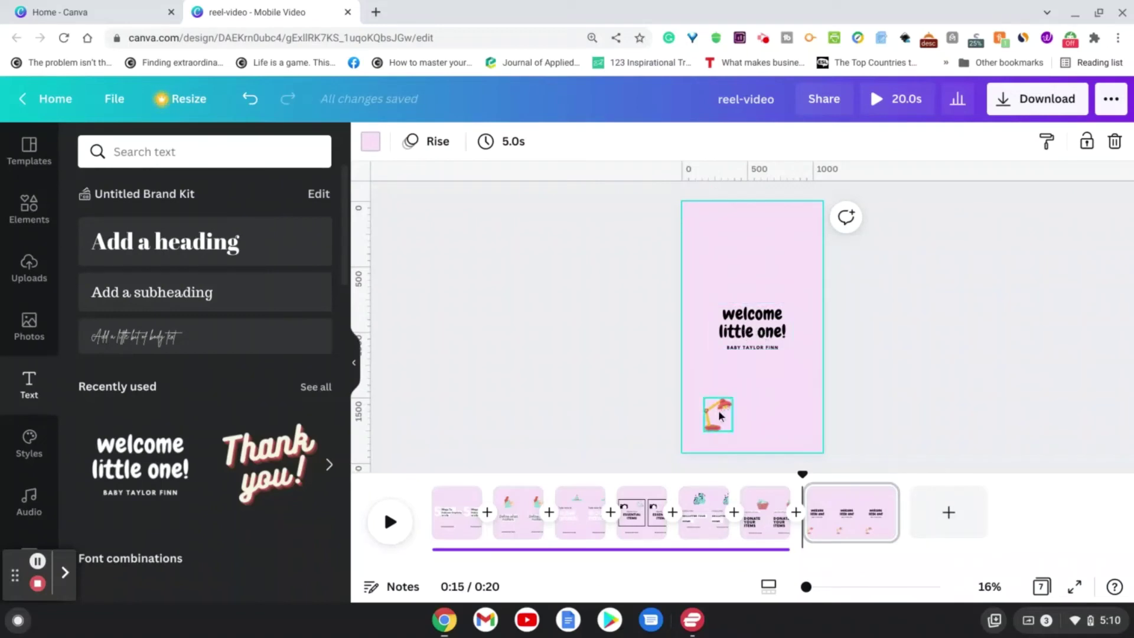
Step: Switch page seven's animation from Rise to Pan and preview it to 0:19
{"action": "left_click", "coordinate": [432, 147]}
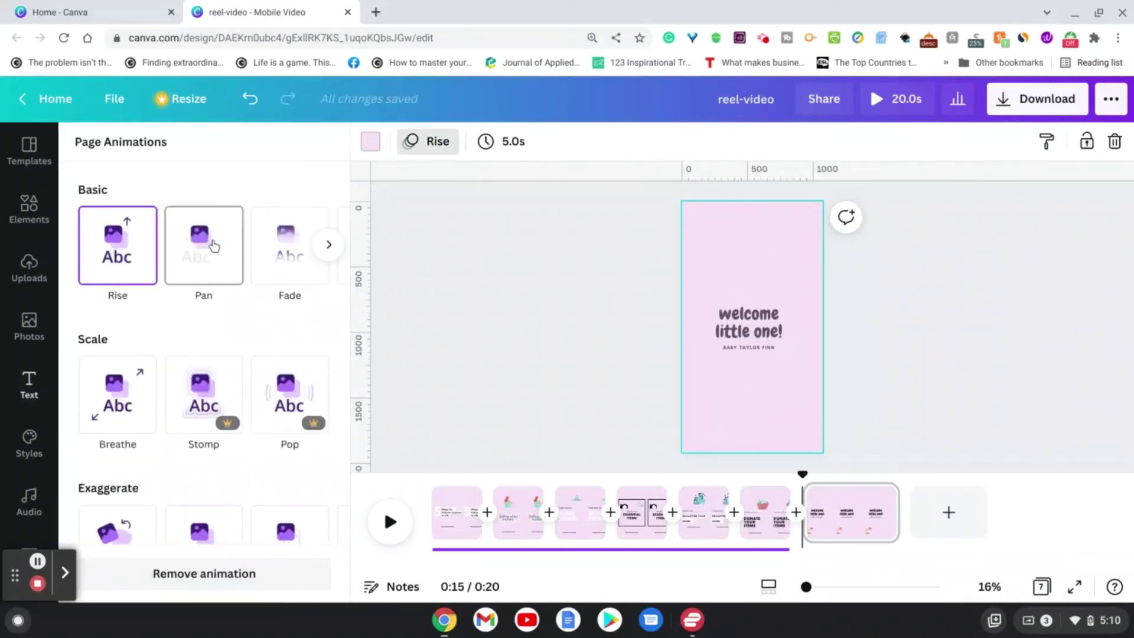
{"action": "left_click", "coordinate": [213, 247]}
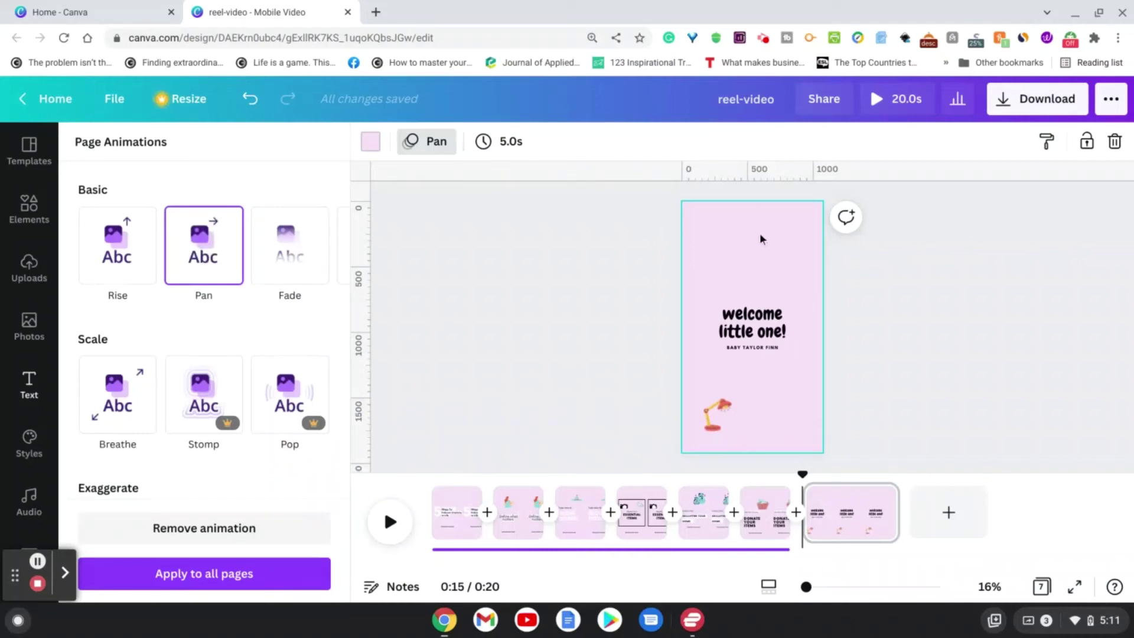
{"action": "left_click", "coordinate": [654, 374]}
{"action": "left_click", "coordinate": [390, 521]}
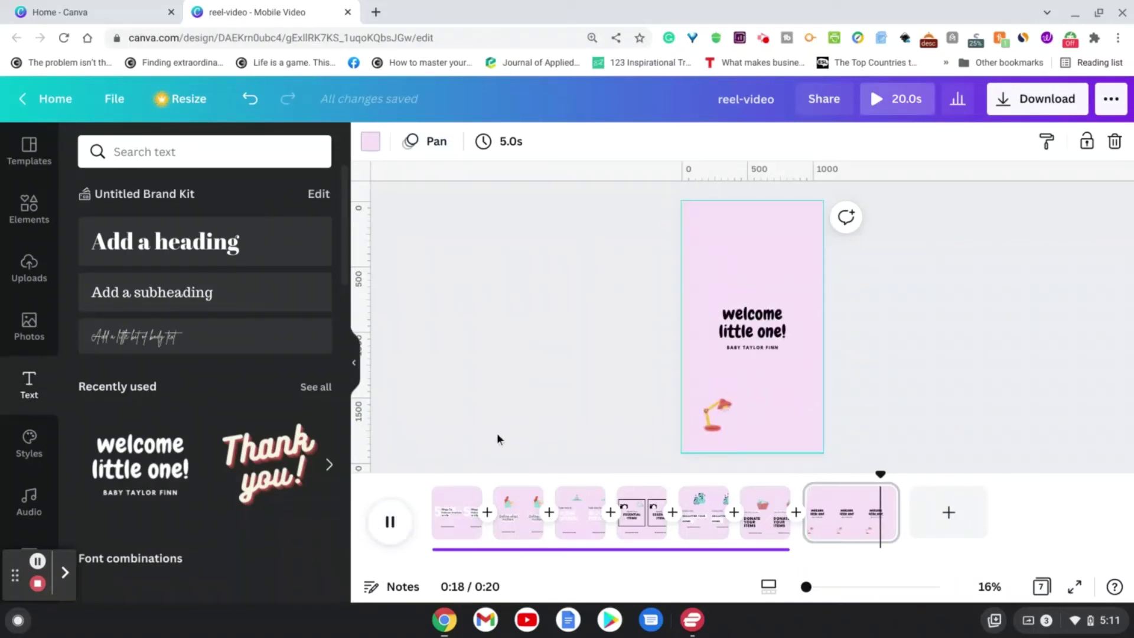
{"action": "left_click", "coordinate": [403, 530]}
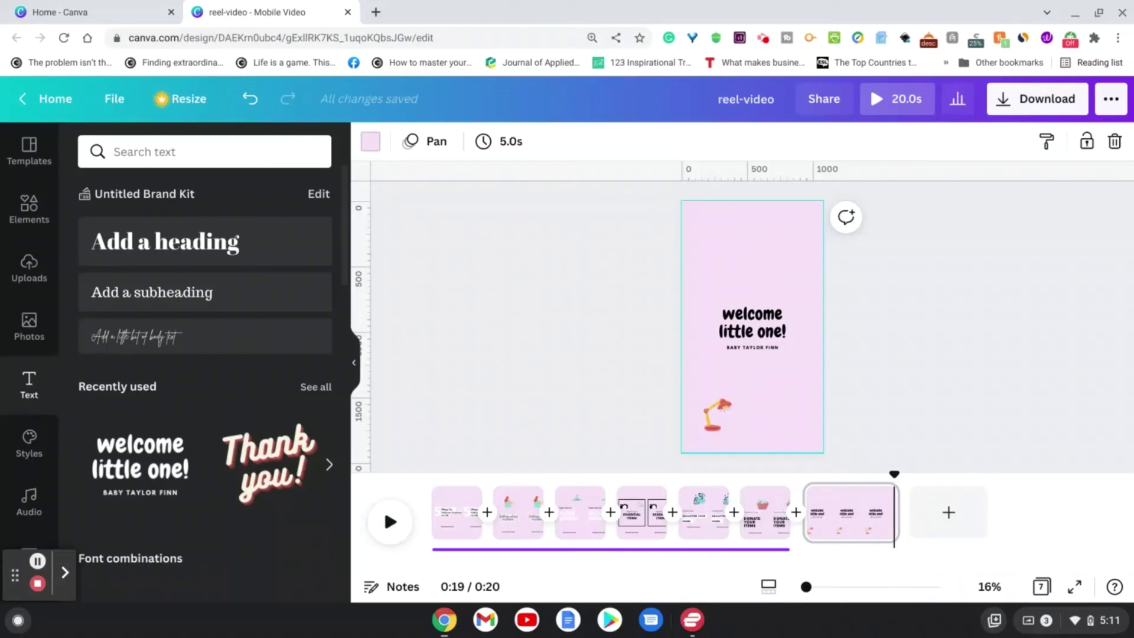
{"action": "mouse_move", "coordinate": [775, 496]}
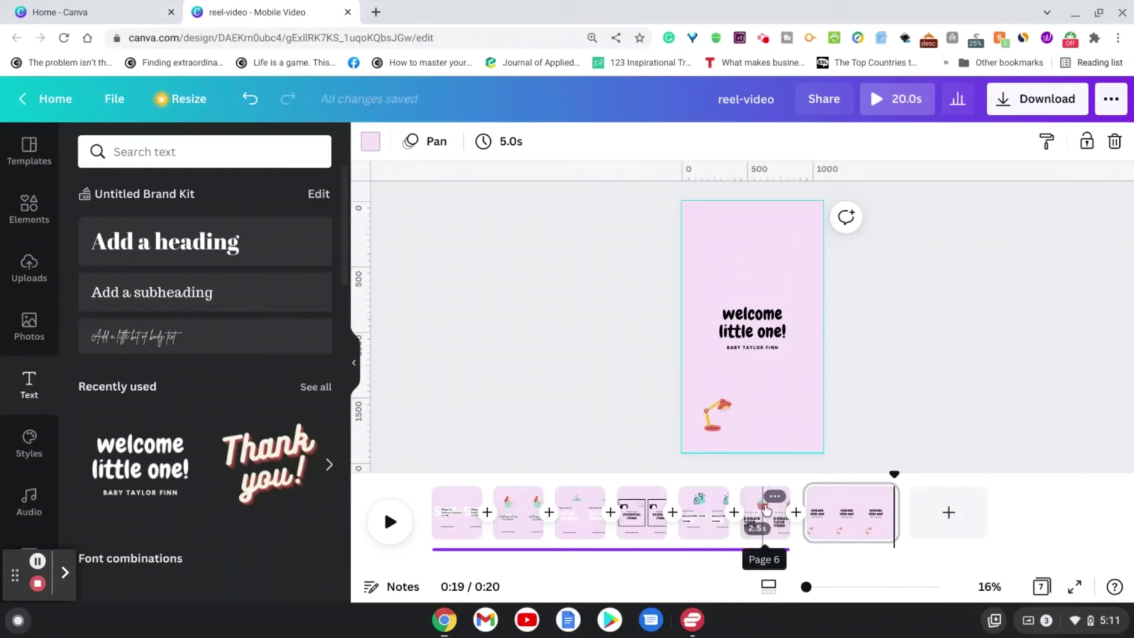
Step: Trim page 7 in the timeline from 5.0s to 2.8s, making the reel 17.8s
{"action": "mouse_move", "coordinate": [891, 507]}
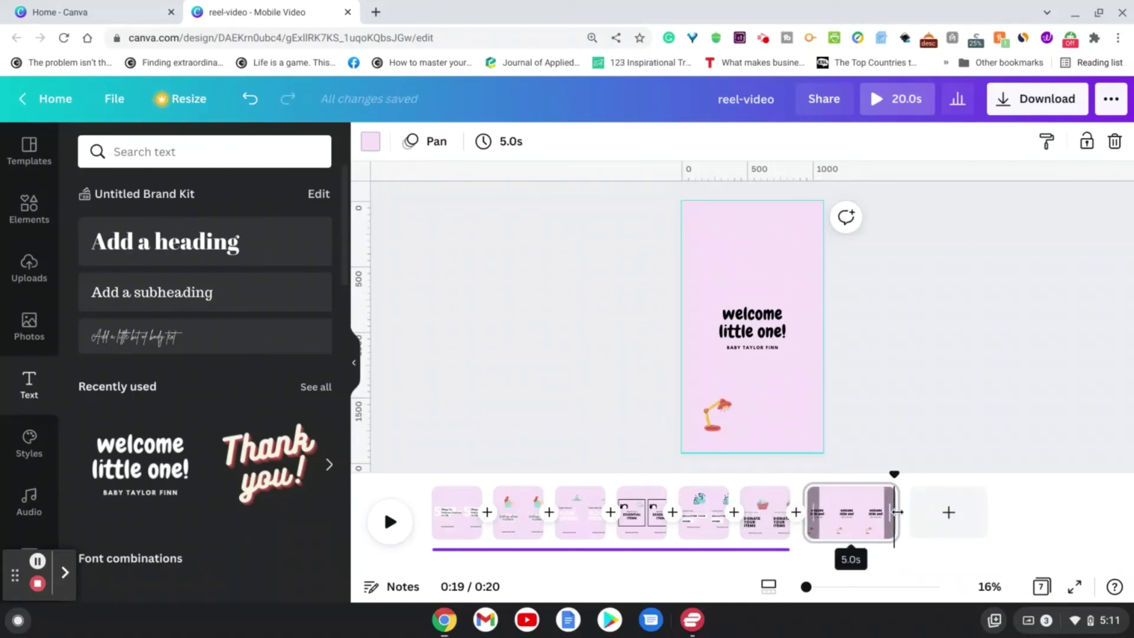
{"action": "left_click_drag", "start_coordinate": [891, 508], "coordinate": [855, 512]}
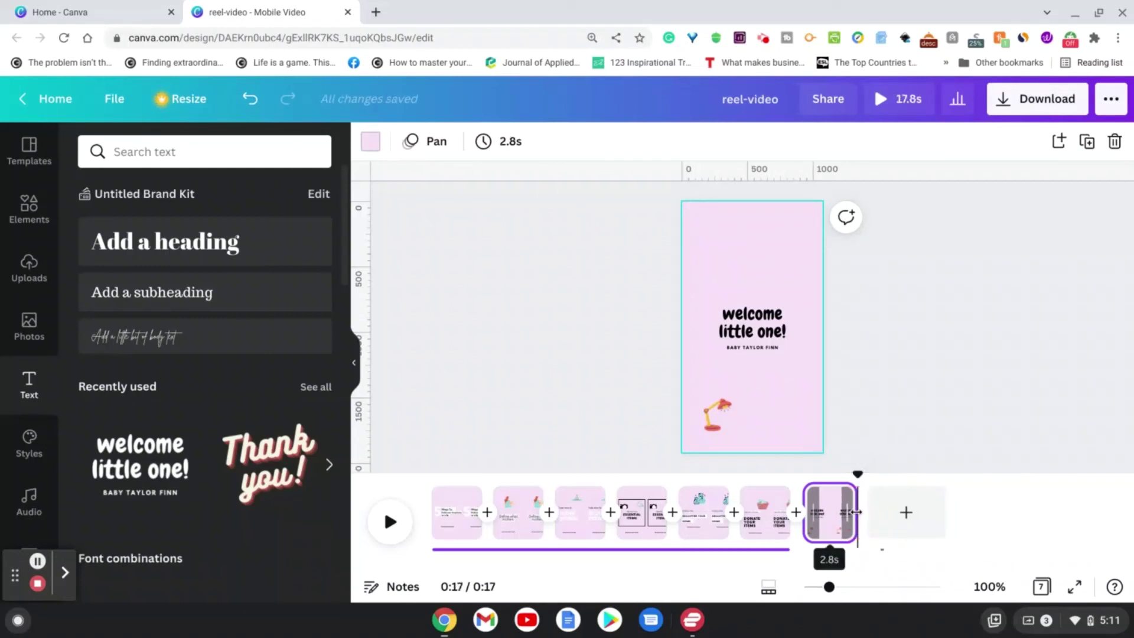